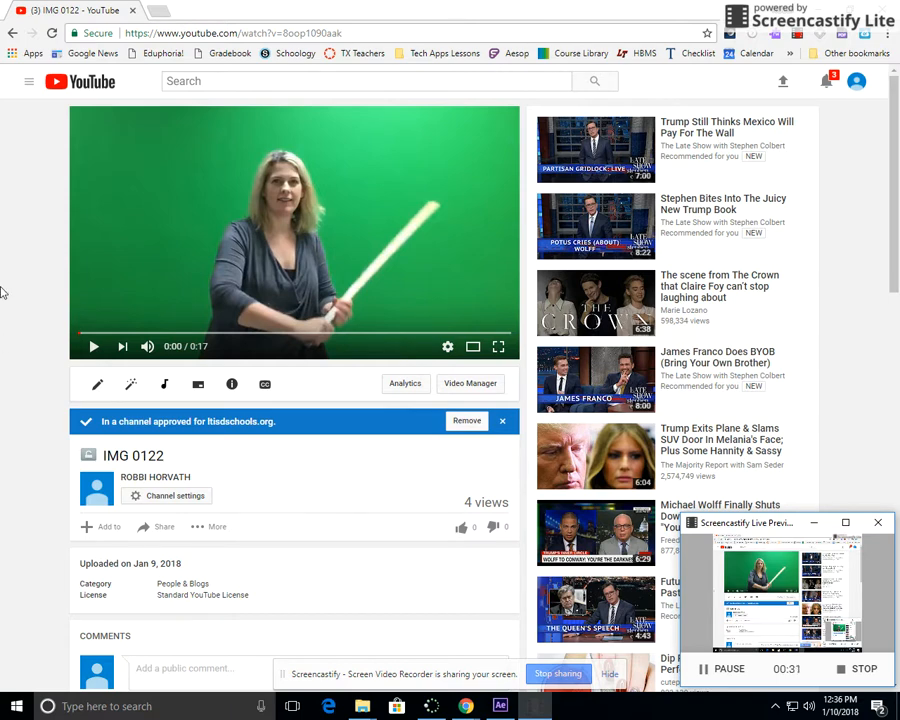
# - Open keepvid.com in a new browser tab
pyautogui.click(157, 11)
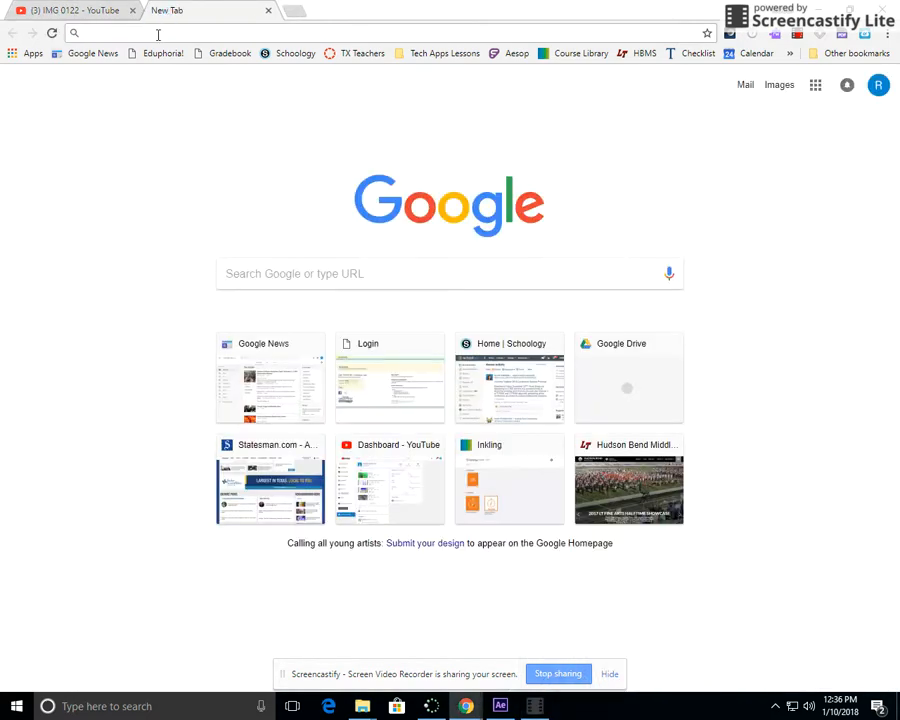
pyautogui.write('keepvid.com')
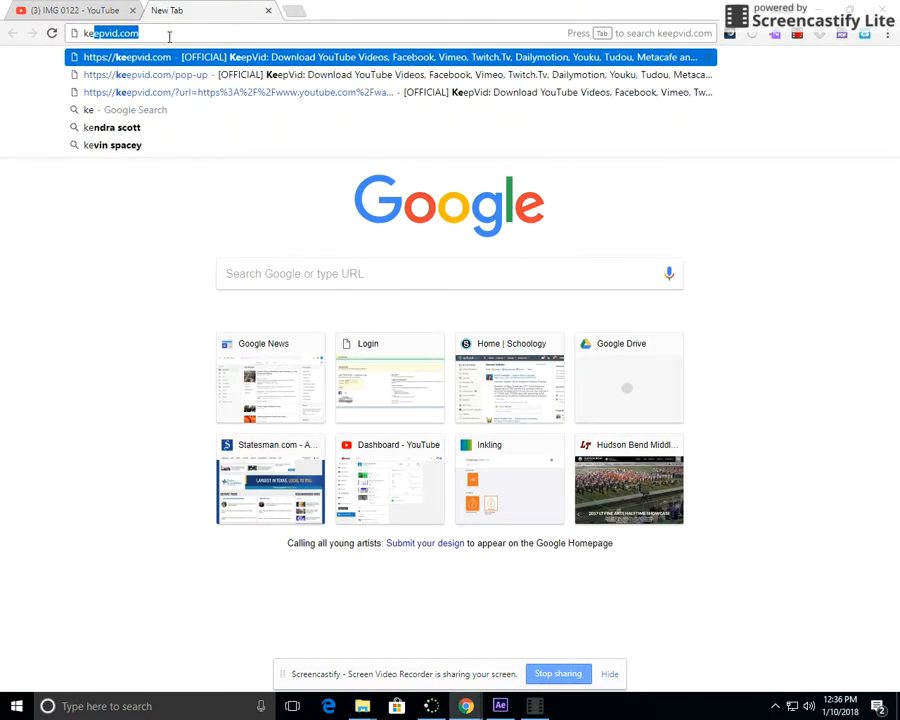
pyautogui.press('Return')
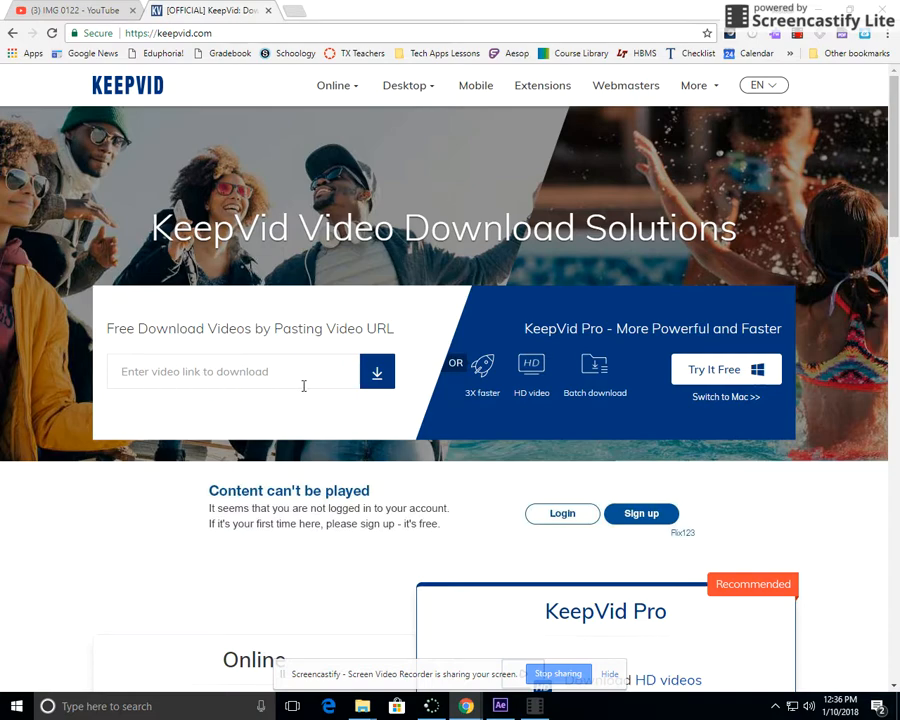
# - Switch to After Effects and create a 30-second composition named Comp 1 with the HDTV 1080 29.97 preset
pyautogui.click(503, 712)
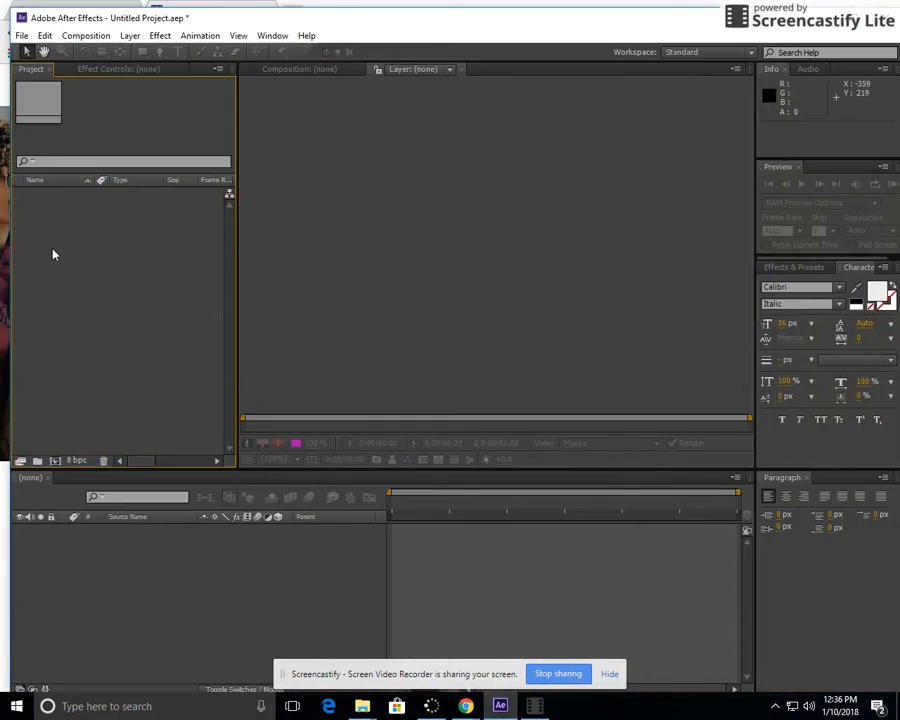
pyautogui.click(85, 36)
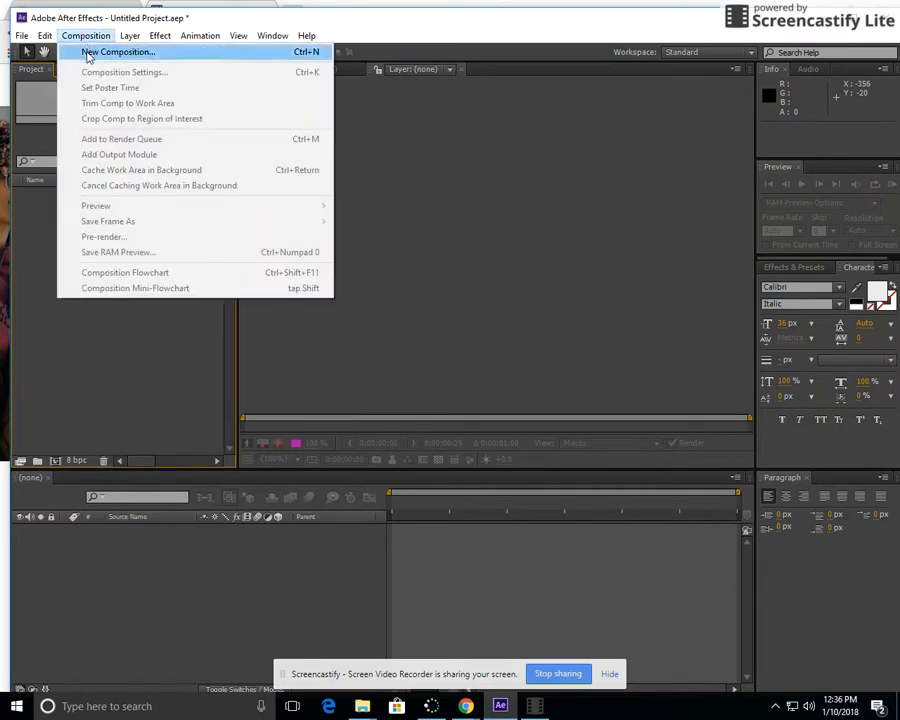
pyautogui.click(88, 56)
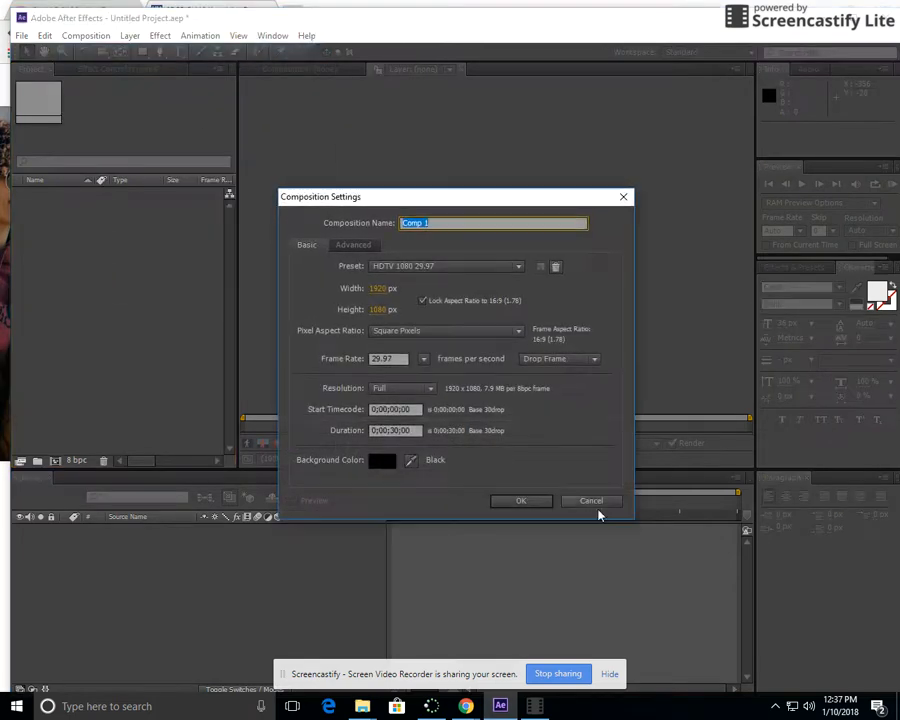
pyautogui.click(508, 503)
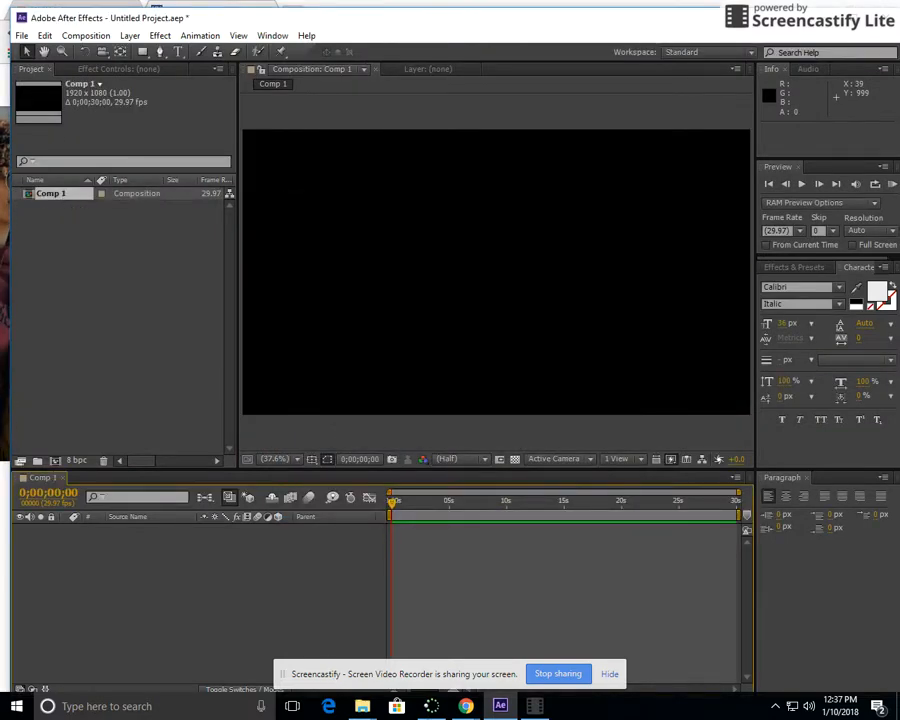
# - Import lightsaber.mp4 from the file explorer into the project
pyautogui.moveTo(362, 706)
pyautogui.click(390, 636)
pyautogui.click(362, 203)
pyautogui.moveTo(362, 203); pyautogui.dragTo(94, 274)
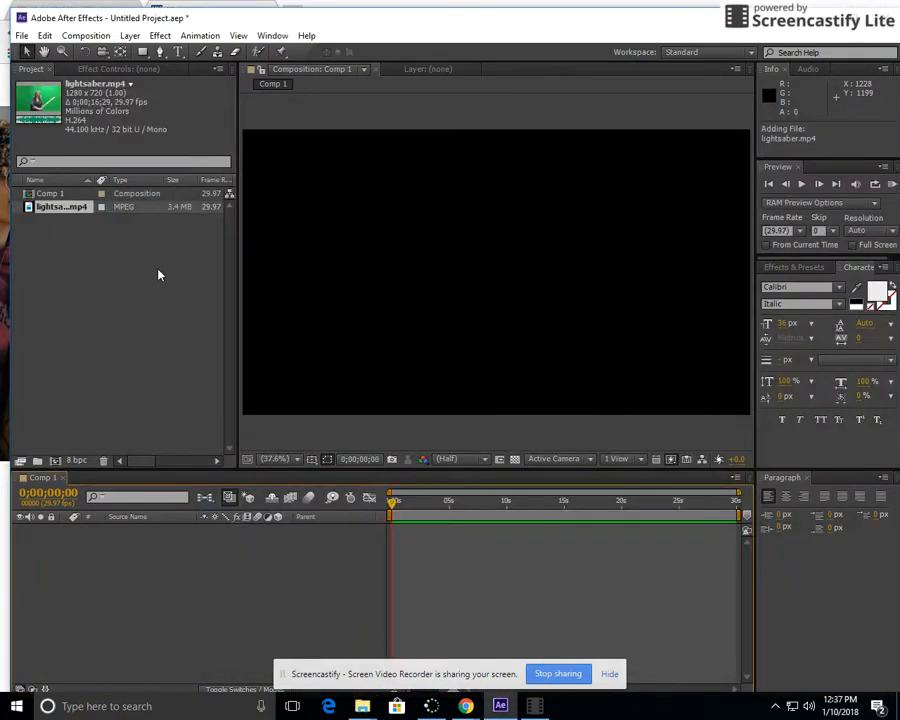
# - Add lightsaber.mp4 to the Comp 1 timeline and scale it to about 152% so it fills the frame
pyautogui.moveTo(65, 209); pyautogui.dragTo(96, 563)
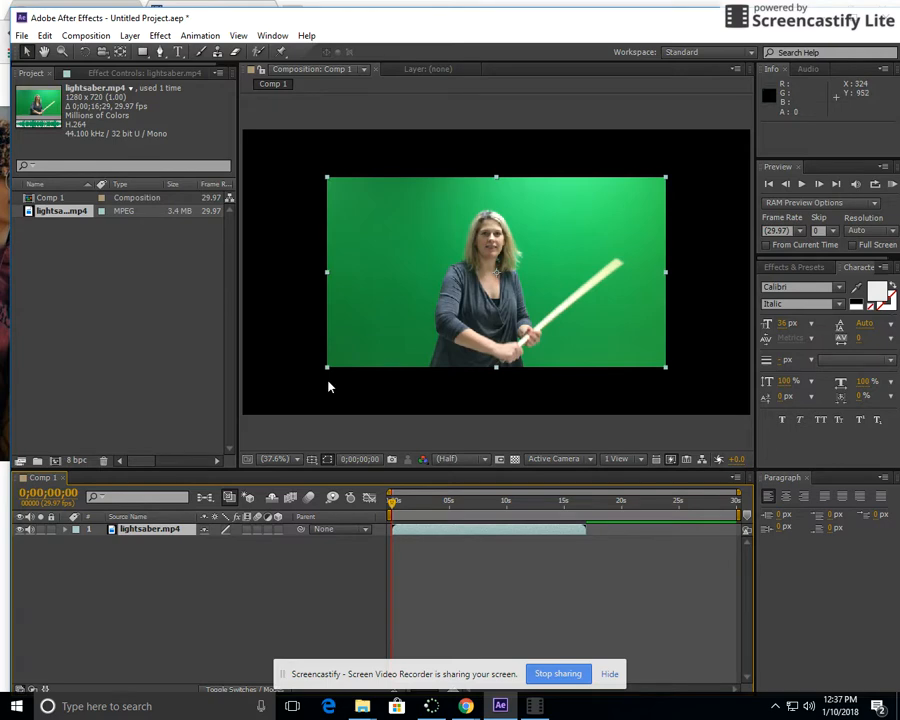
pyautogui.moveTo(332, 374); pyautogui.dragTo(240, 430)
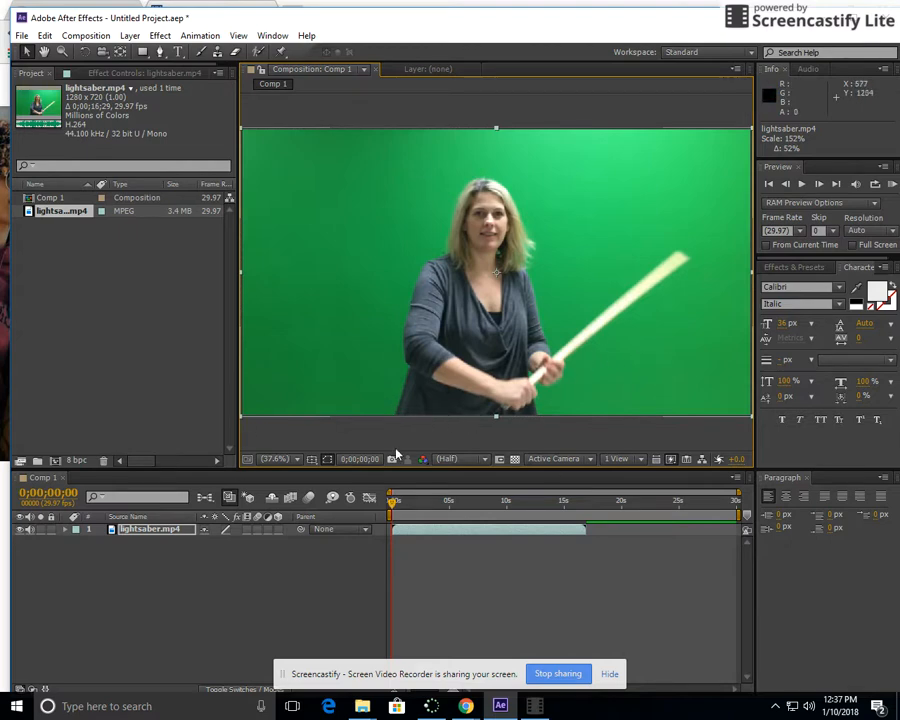
# - Create a white 1920 × 1080 px solid layer above the lightsaber footage, keeping its default name
pyautogui.rightClick(233, 593)
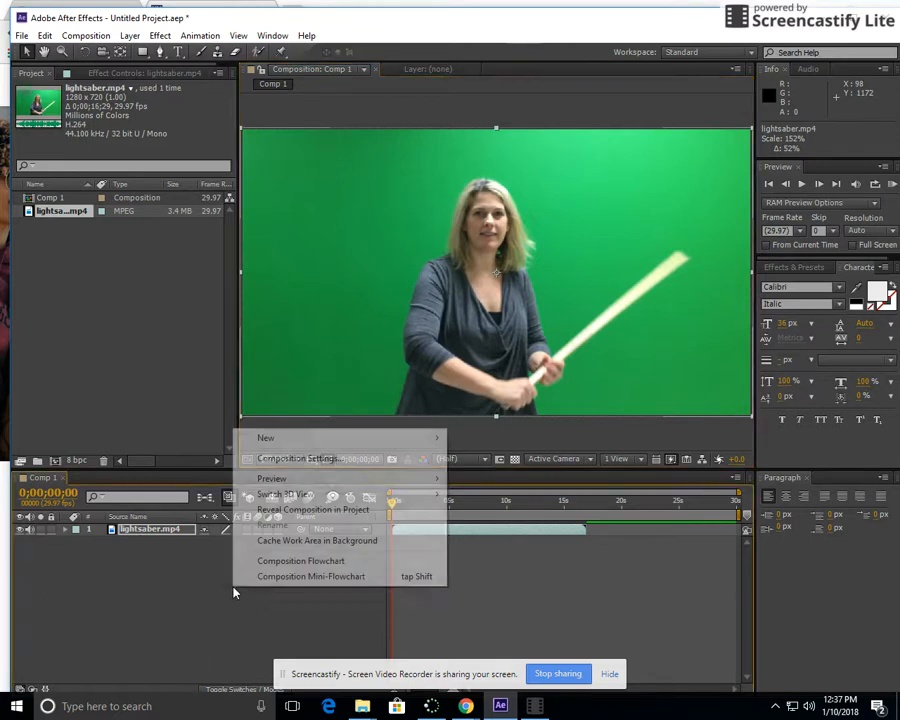
pyautogui.click(171, 583)
pyautogui.rightClick(189, 588)
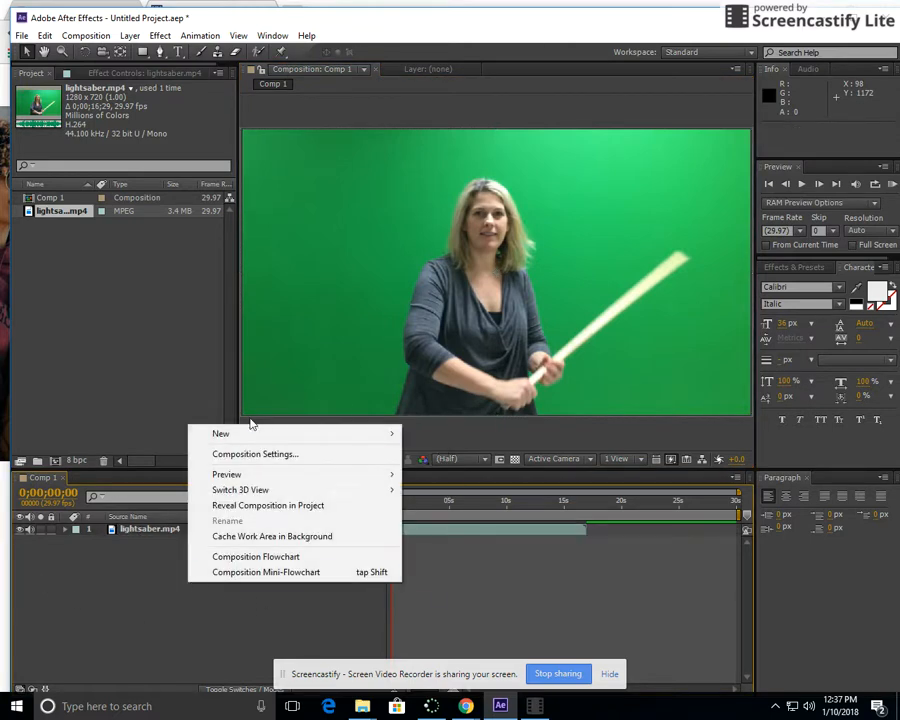
pyautogui.moveTo(261, 434)
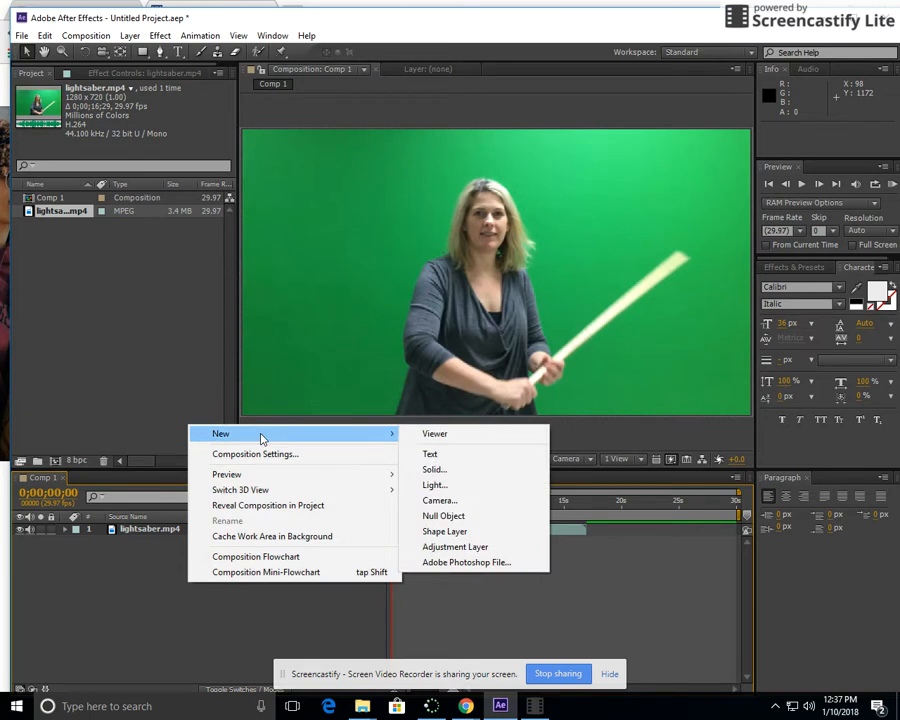
pyautogui.click(434, 469)
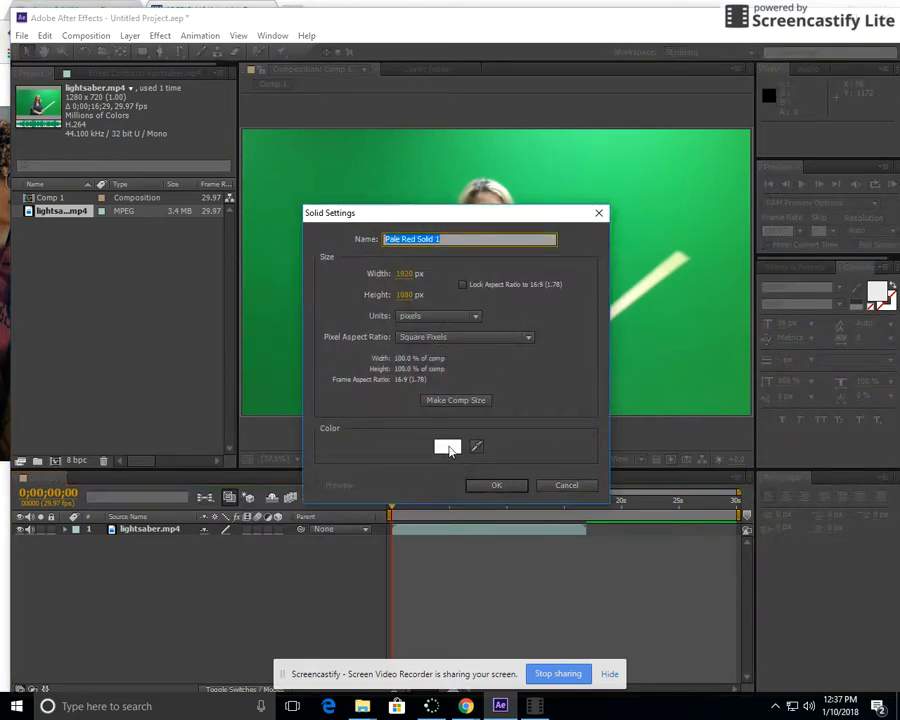
pyautogui.click(447, 447)
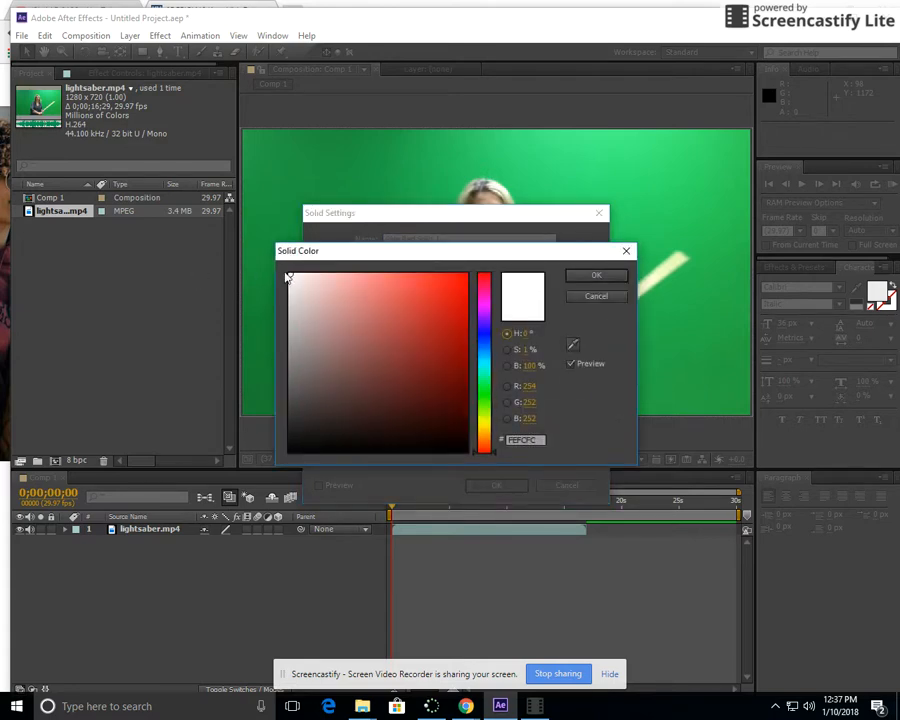
pyautogui.click(289, 272)
pyautogui.click(596, 277)
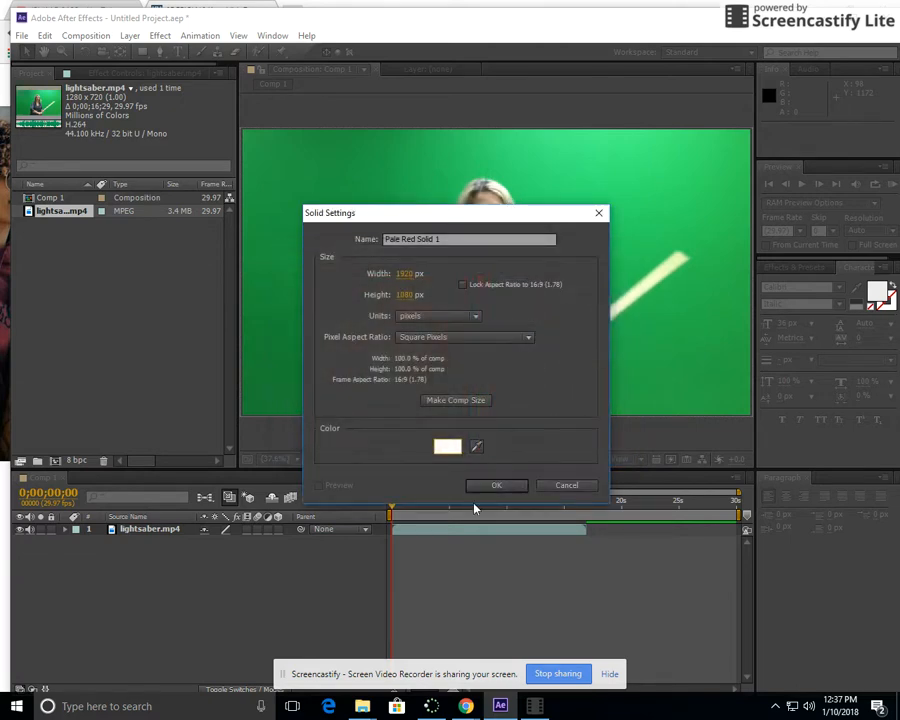
pyautogui.click(494, 486)
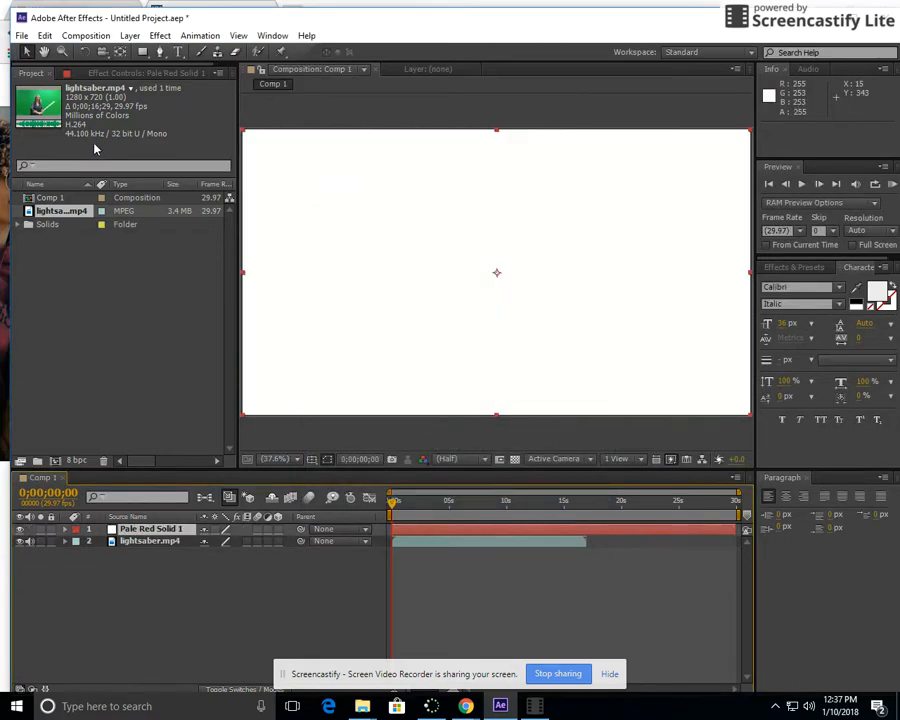
# - Draw a closed four-point mask on the solid with the Pen tool, shaped like a narrow slanted blade
pyautogui.click(160, 53)
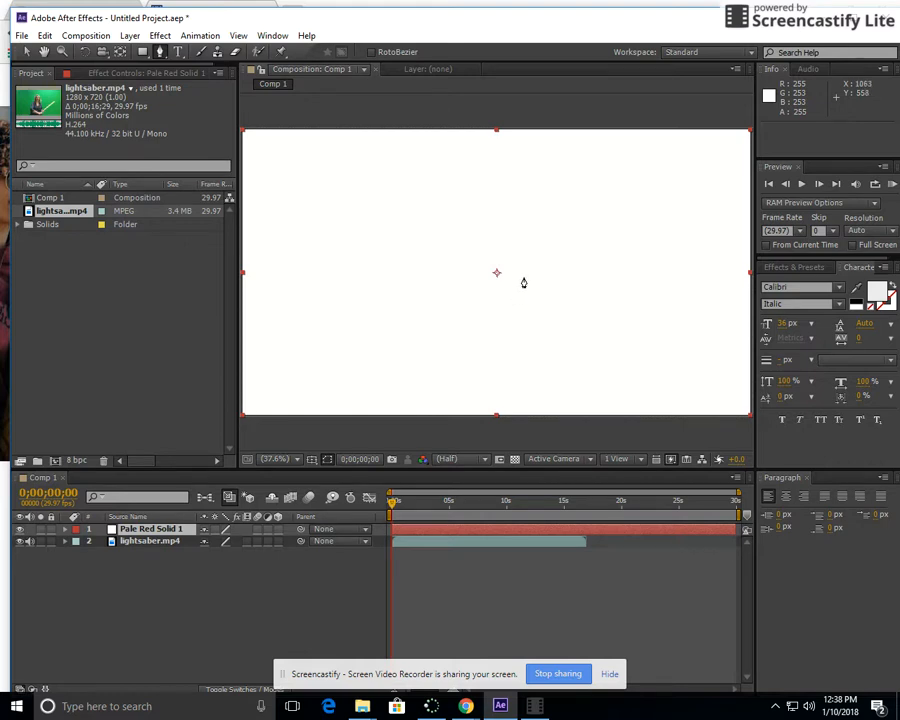
pyautogui.click(523, 277)
pyautogui.click(589, 186)
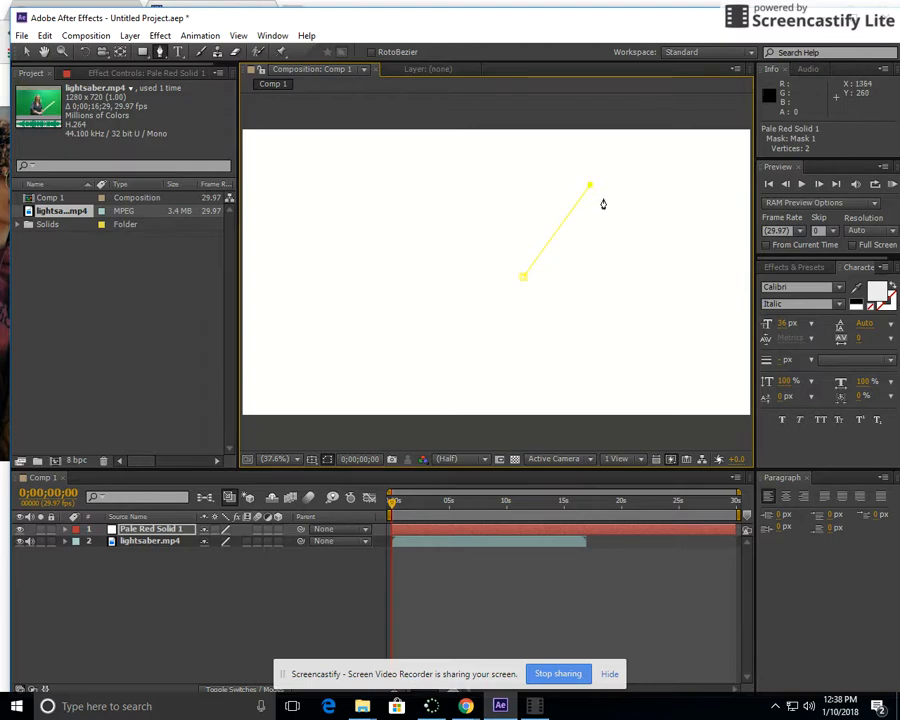
pyautogui.click(523, 278)
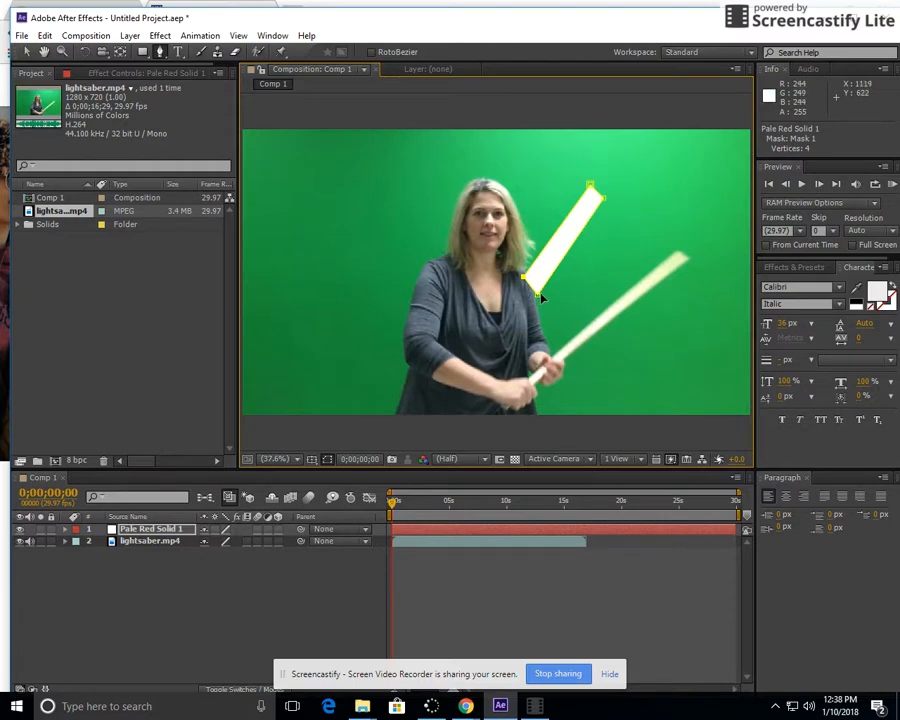
# - Move the four mask vertices onto the corners of the stick so the mask covers it from hands to tip
pyautogui.click(27, 53)
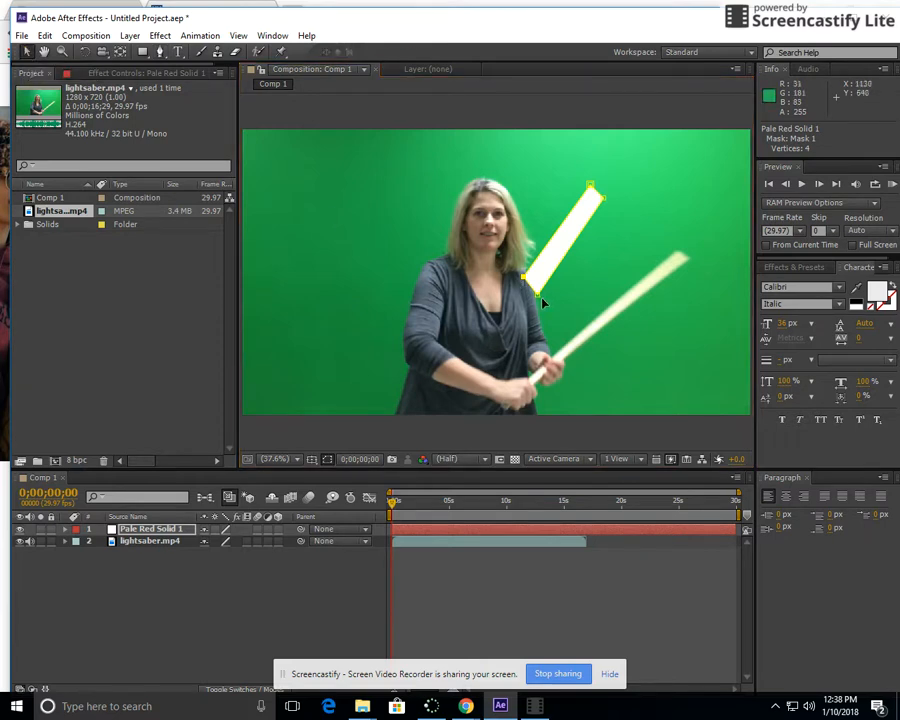
pyautogui.moveTo(537, 298); pyautogui.dragTo(534, 387)
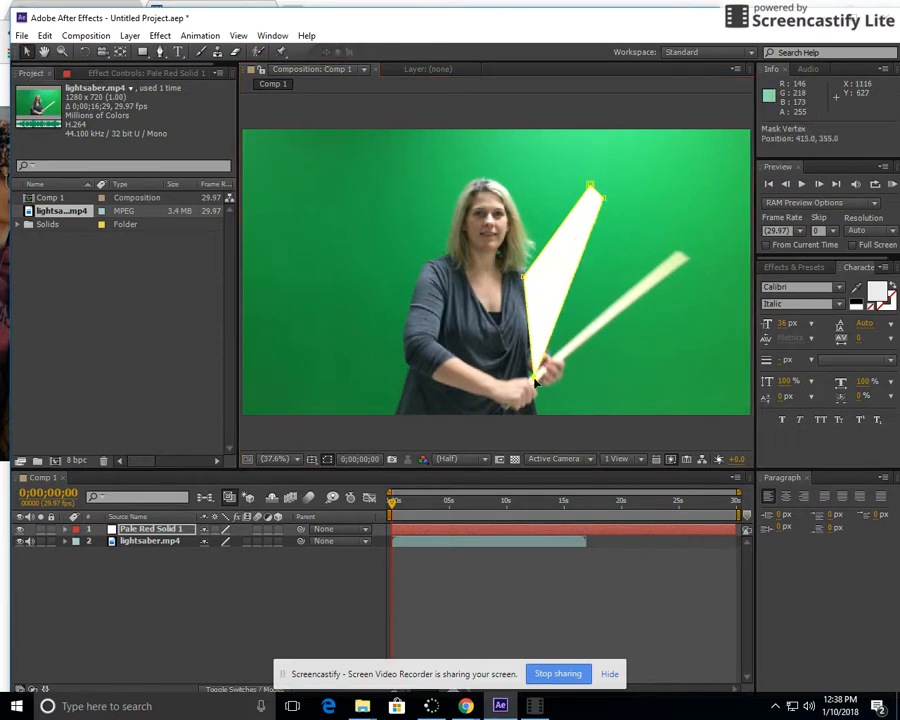
pyautogui.moveTo(524, 280); pyautogui.dragTo(563, 277)
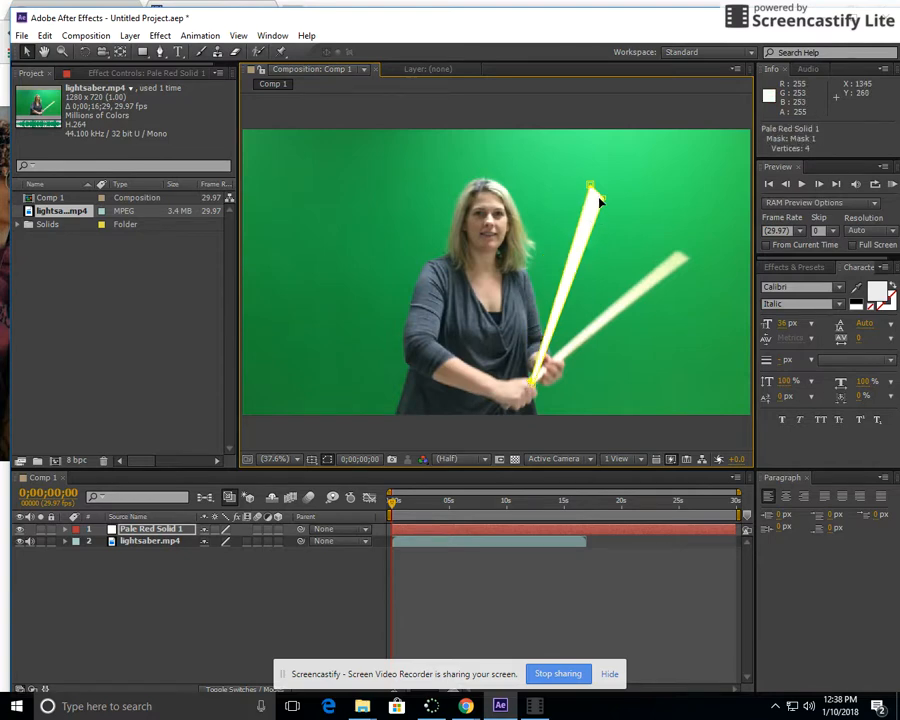
pyautogui.moveTo(598, 196); pyautogui.dragTo(688, 259)
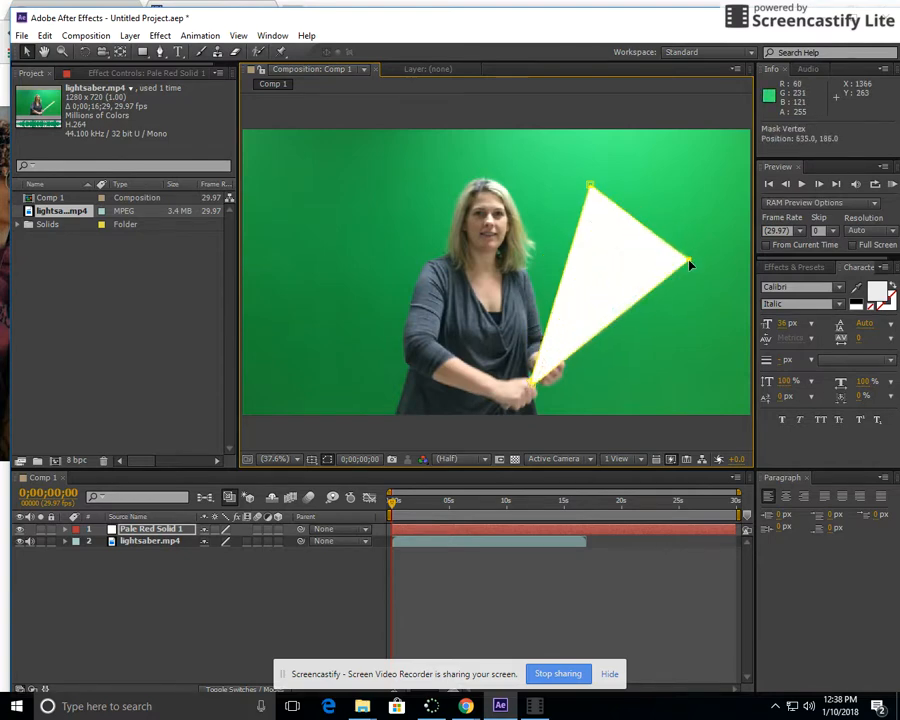
pyautogui.moveTo(592, 187); pyautogui.dragTo(678, 254)
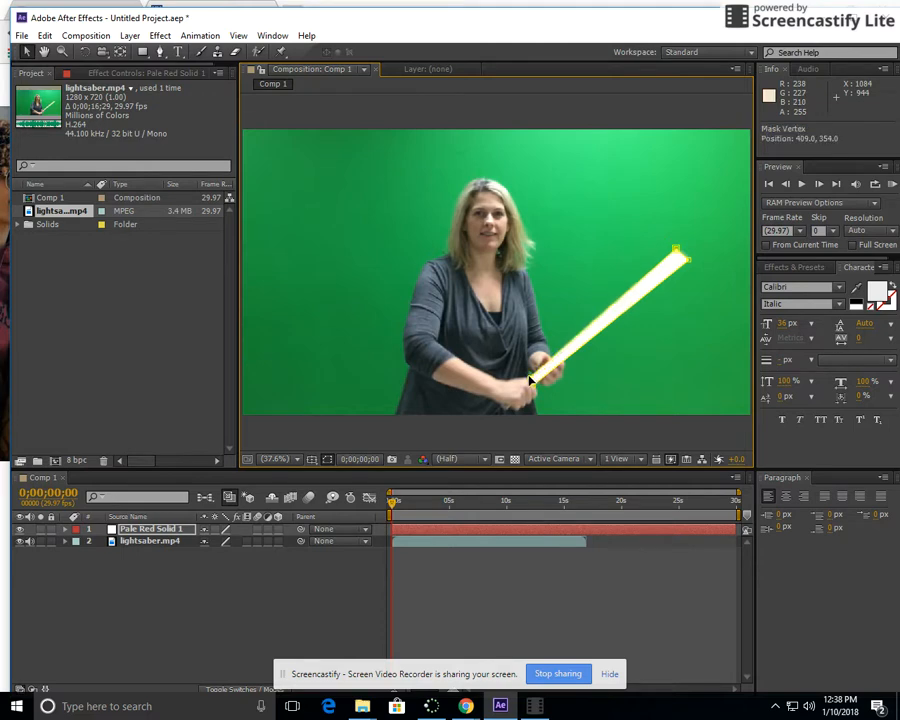
# - Set the solid layer's opacity to 60%
pyautogui.click(66, 529)
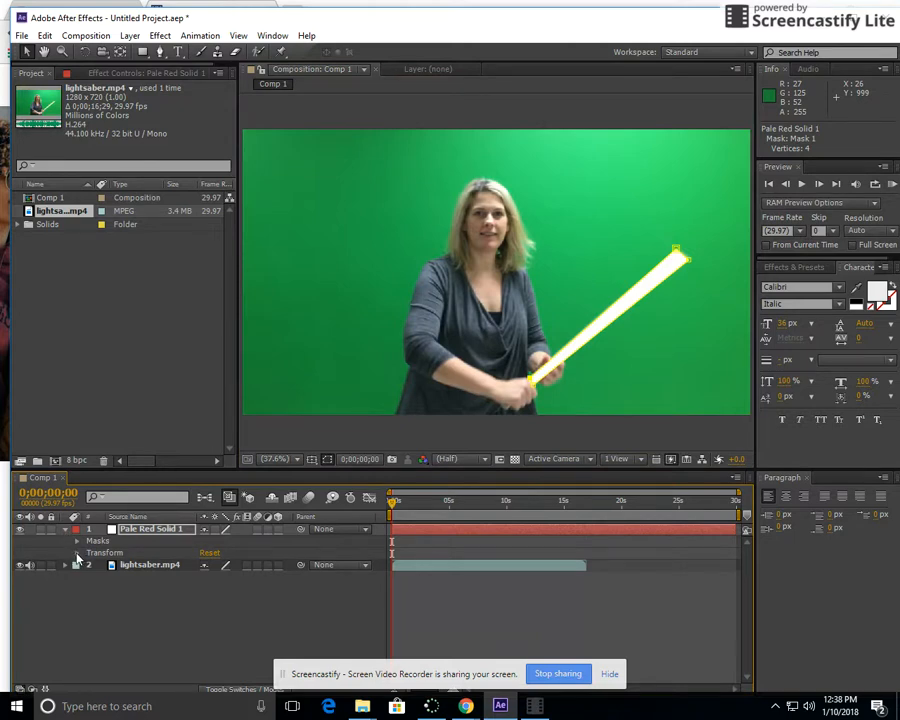
pyautogui.click(77, 553)
pyautogui.click(206, 612)
pyautogui.write('78')
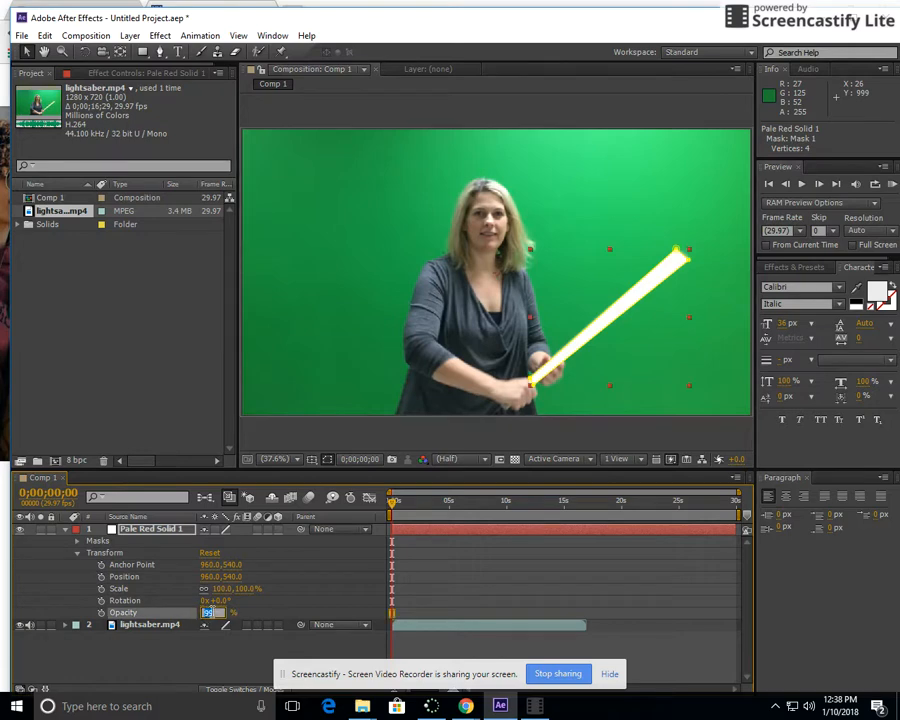
pyautogui.write('65')
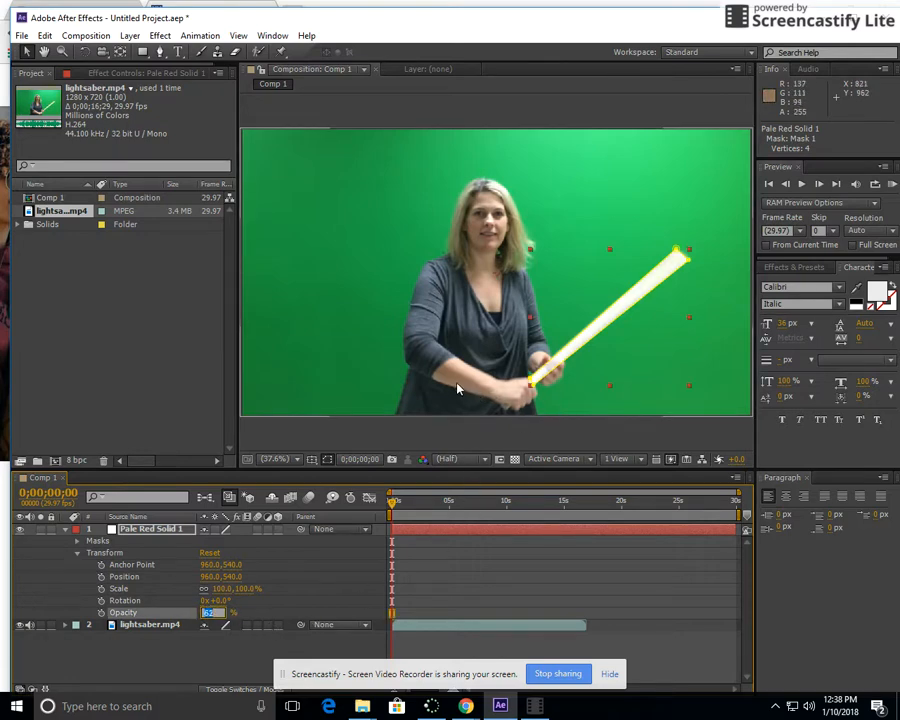
pyautogui.write('50')
pyautogui.click(412, 181)
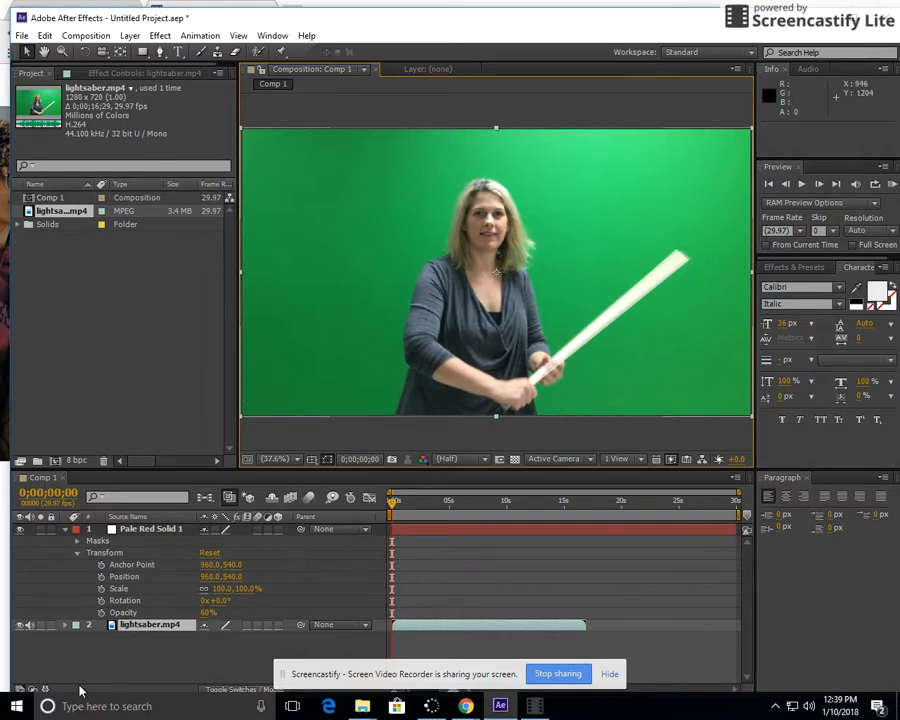
# - Enable keyframing of the Mask Path for Mask 1 on the solid at the first frame
pyautogui.click(77, 556)
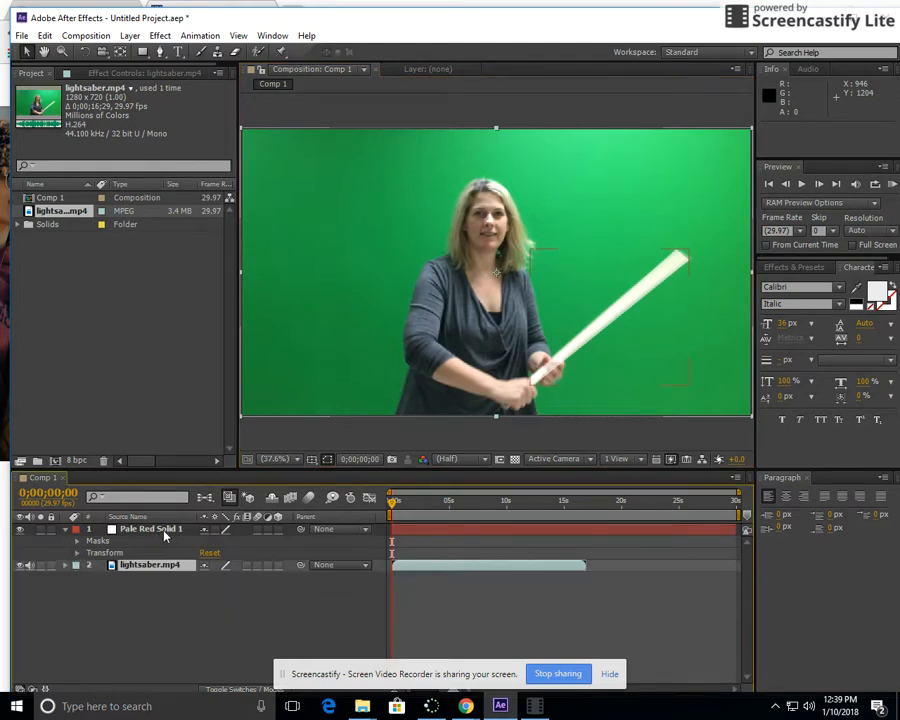
pyautogui.click(77, 542)
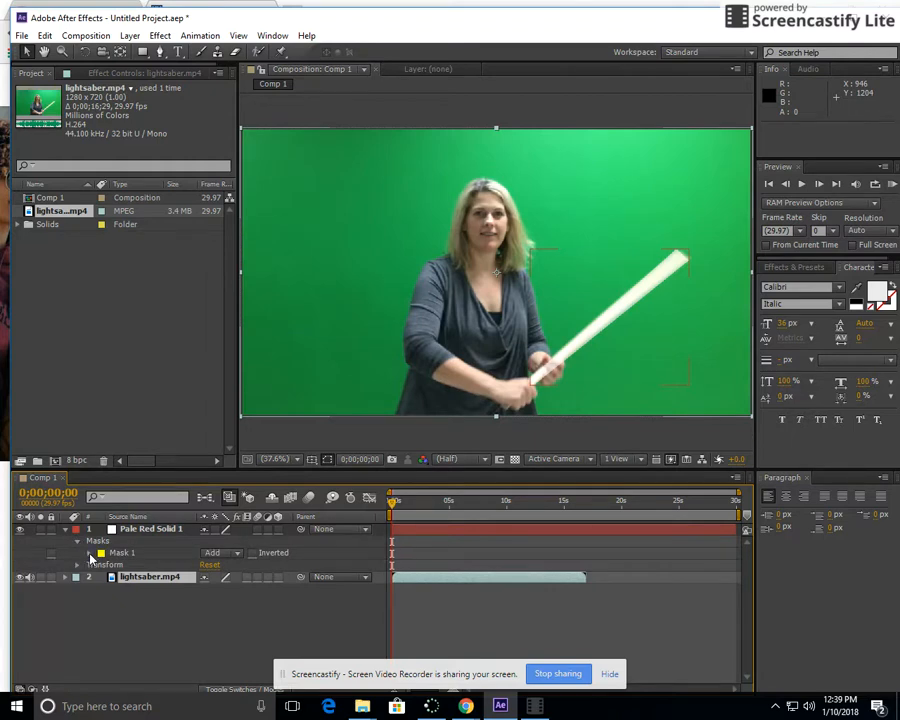
pyautogui.click(89, 554)
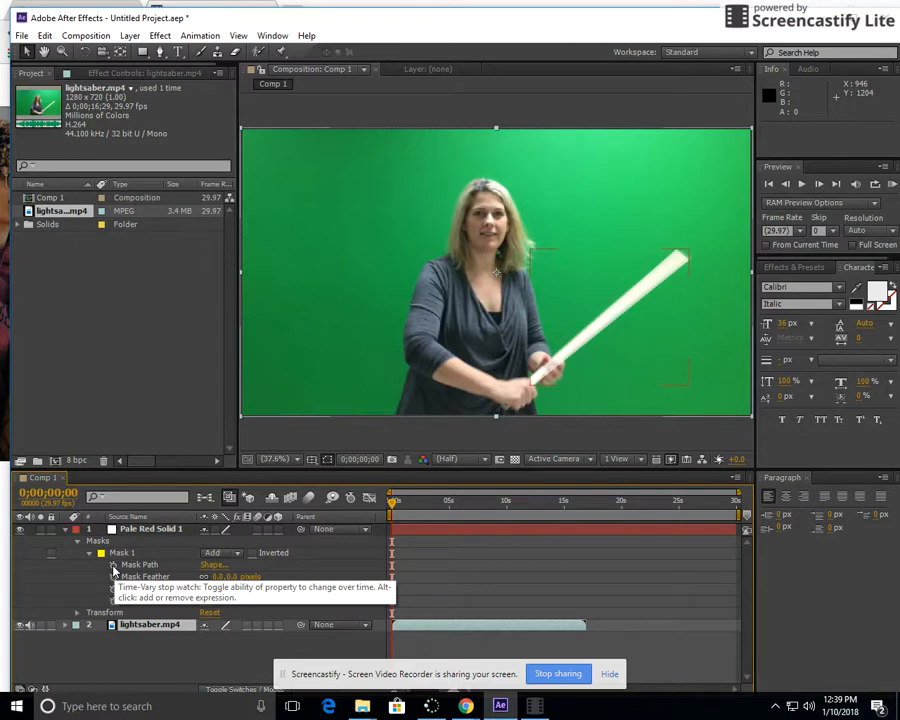
pyautogui.click(113, 566)
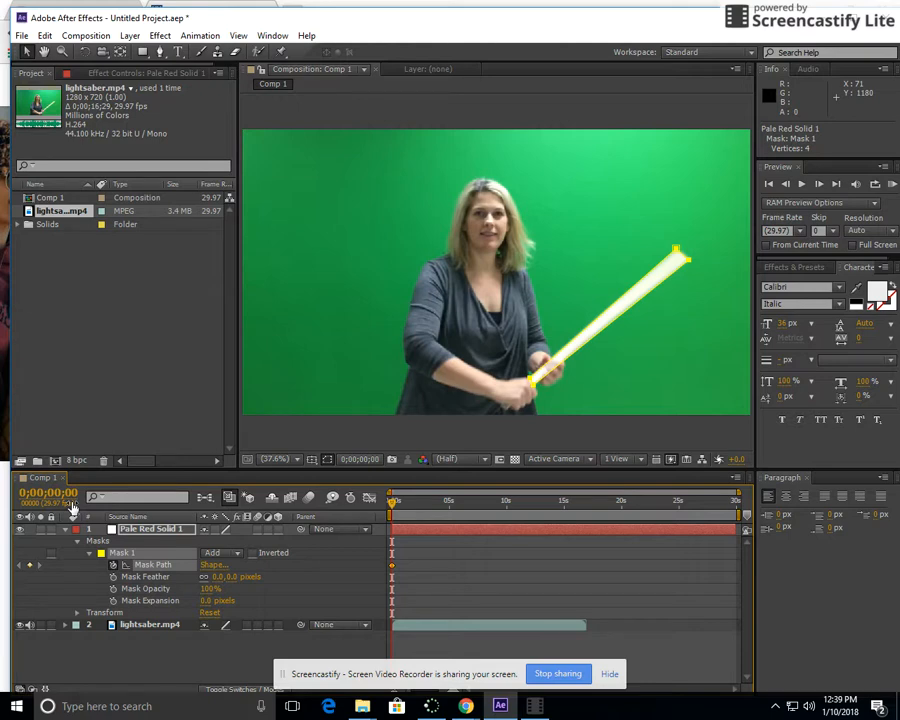
# - Advance to frame 0;00;00;01 and move the vertices of Mask 1 so the mask fits the stick from hands to tip
pyautogui.press('pagedown')
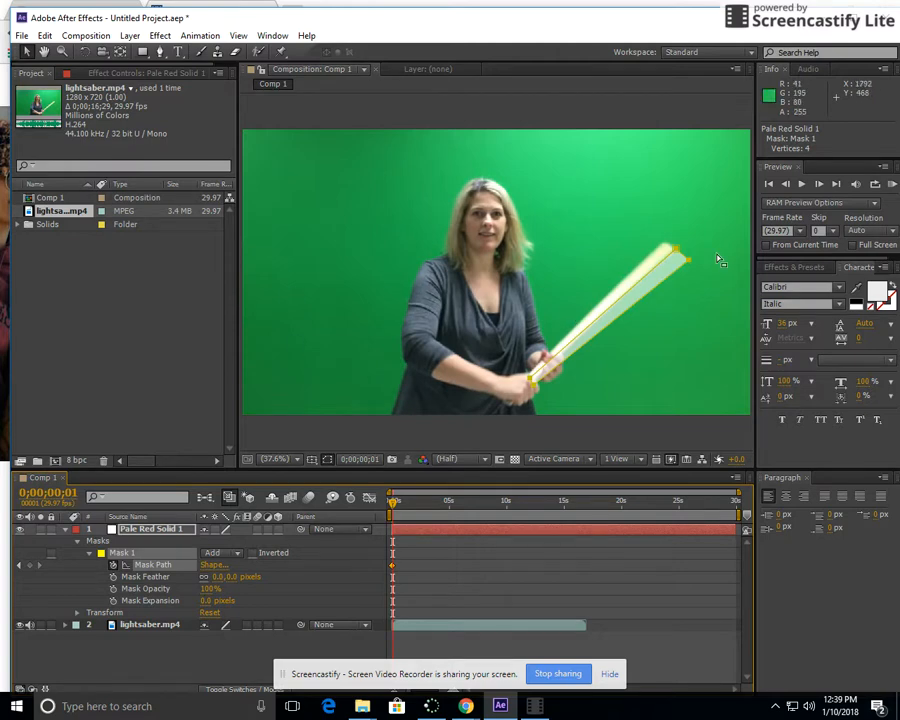
pyautogui.click(677, 252)
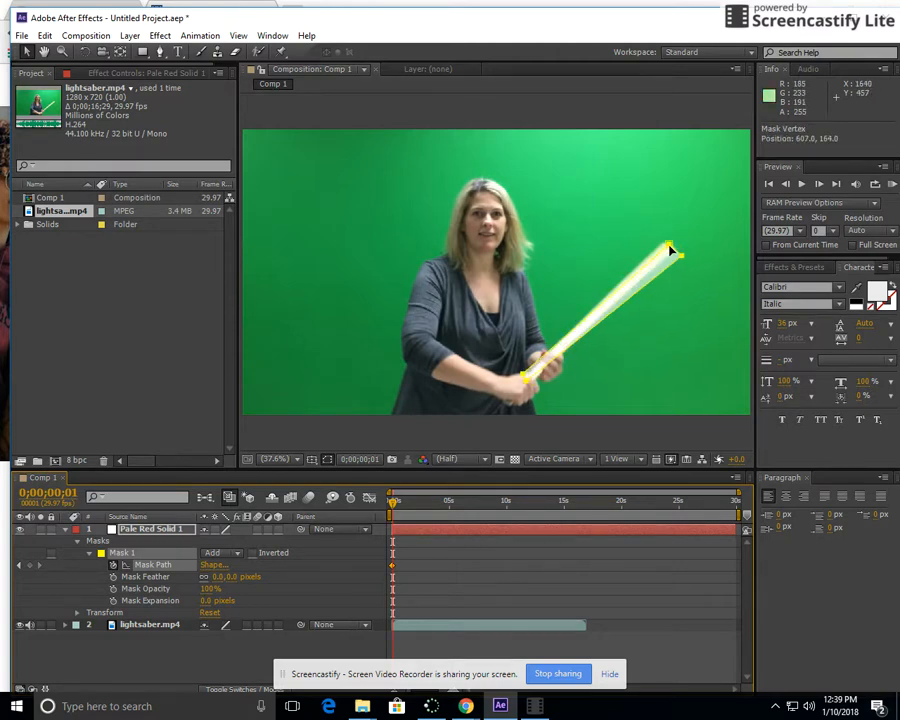
pyautogui.moveTo(680, 250); pyautogui.dragTo(683, 254)
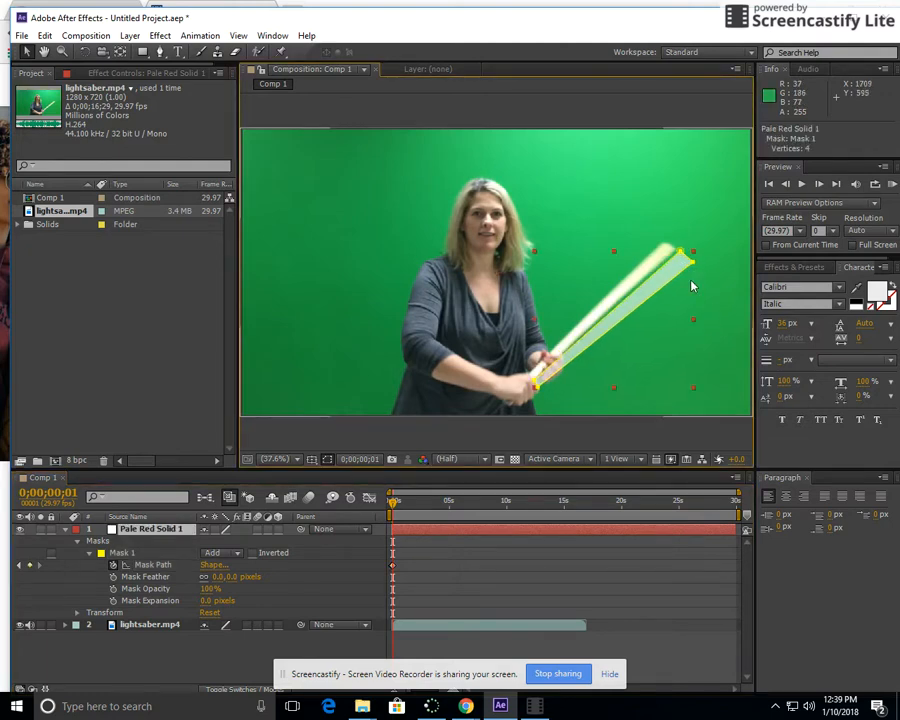
pyautogui.click(676, 256)
pyautogui.moveTo(675, 253)
pyautogui.mouseDown()
pyautogui.moveTo(664, 243)
pyautogui.moveTo(679, 249)
pyautogui.mouseUp()
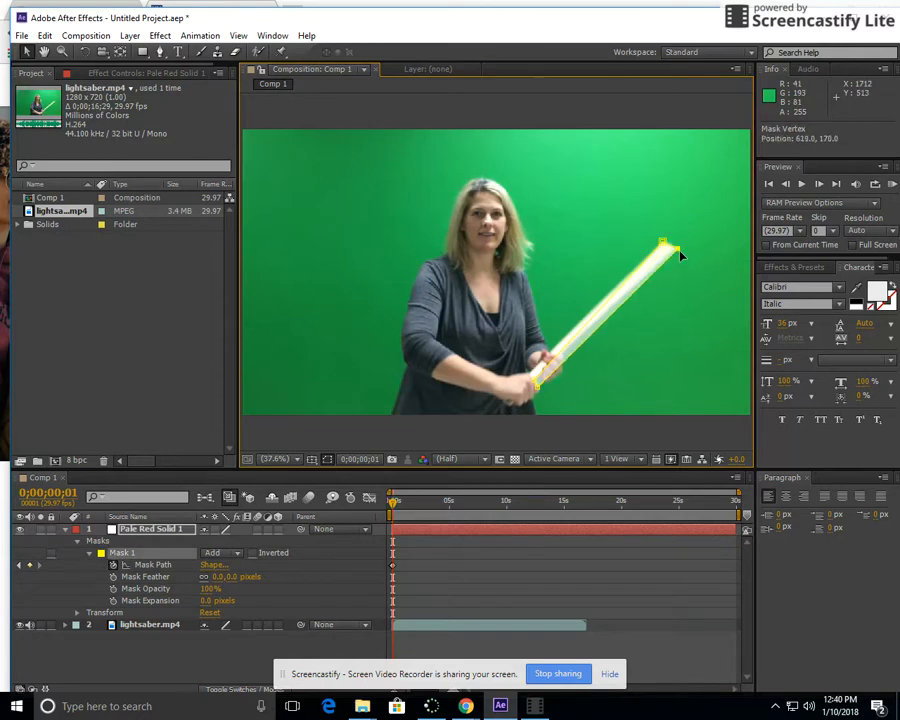
pyautogui.moveTo(537, 378); pyautogui.dragTo(534, 378)
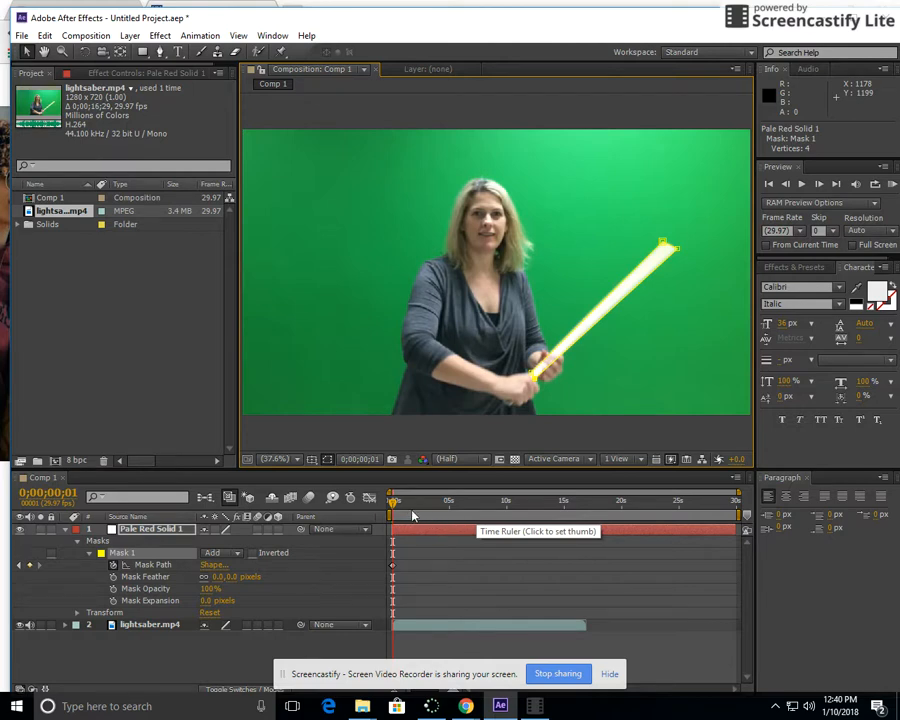
# - Advance to frame 0;00;00;02 and realign the mask's tip and handle vertices with the stick
pyautogui.press('pagedown')
pyautogui.click(531, 376)
pyautogui.moveTo(662, 246)
pyautogui.mouseDown()
pyautogui.moveTo(648, 238)
pyautogui.moveTo(660, 246)
pyautogui.mouseUp()
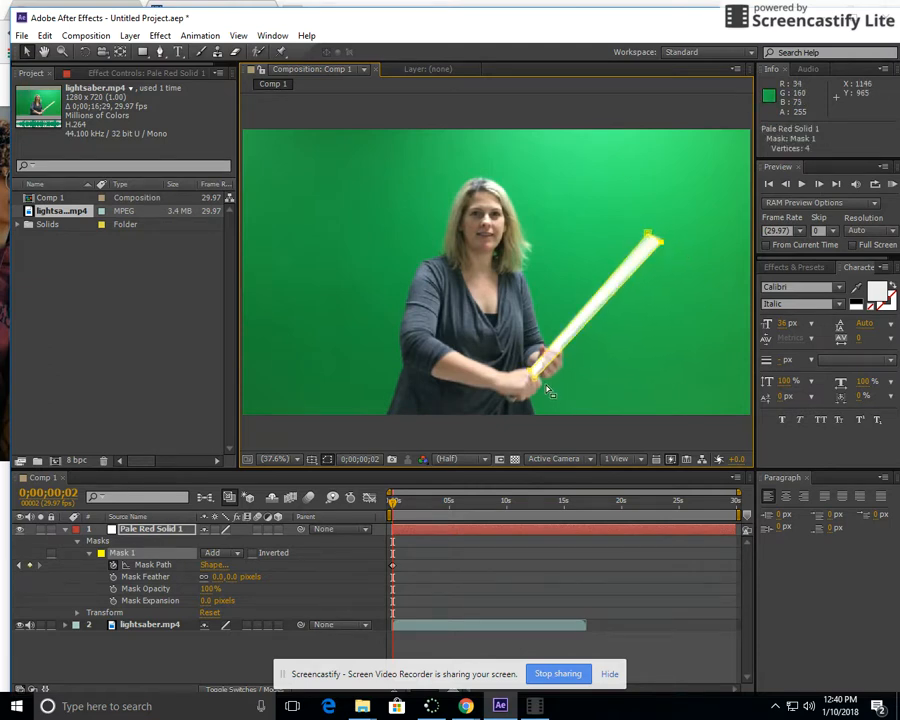
pyautogui.moveTo(534, 379); pyautogui.dragTo(535, 381)
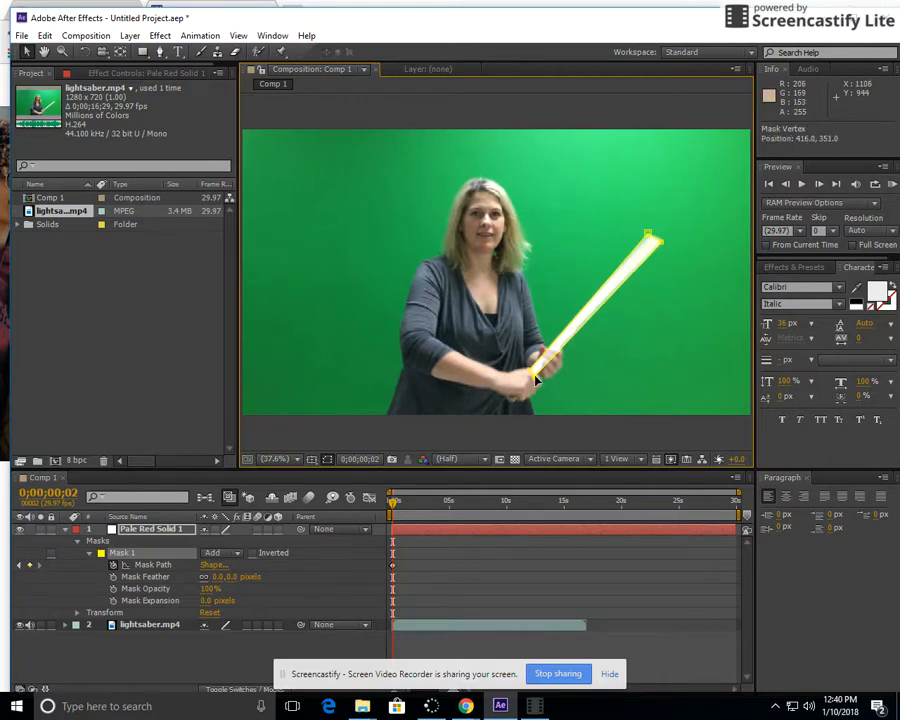
# - Advance to frame 0;00;00;03 and move the vertices of Mask 1 onto the stick's tip and handle end
pyautogui.press('pagedown')
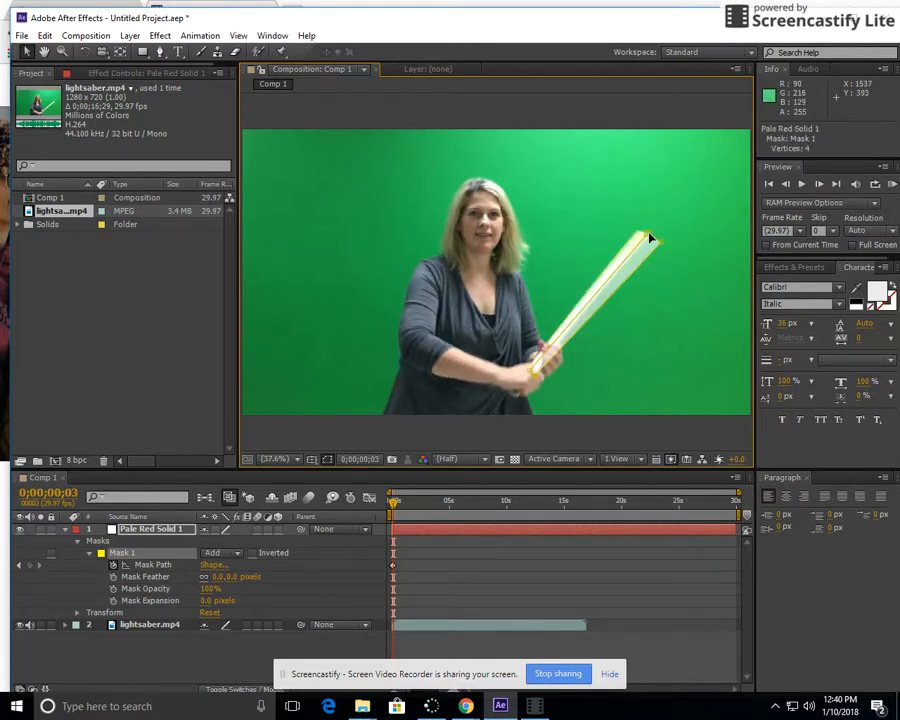
pyautogui.moveTo(647, 240)
pyautogui.mouseDown()
pyautogui.moveTo(636, 234)
pyautogui.moveTo(648, 240)
pyautogui.mouseUp()
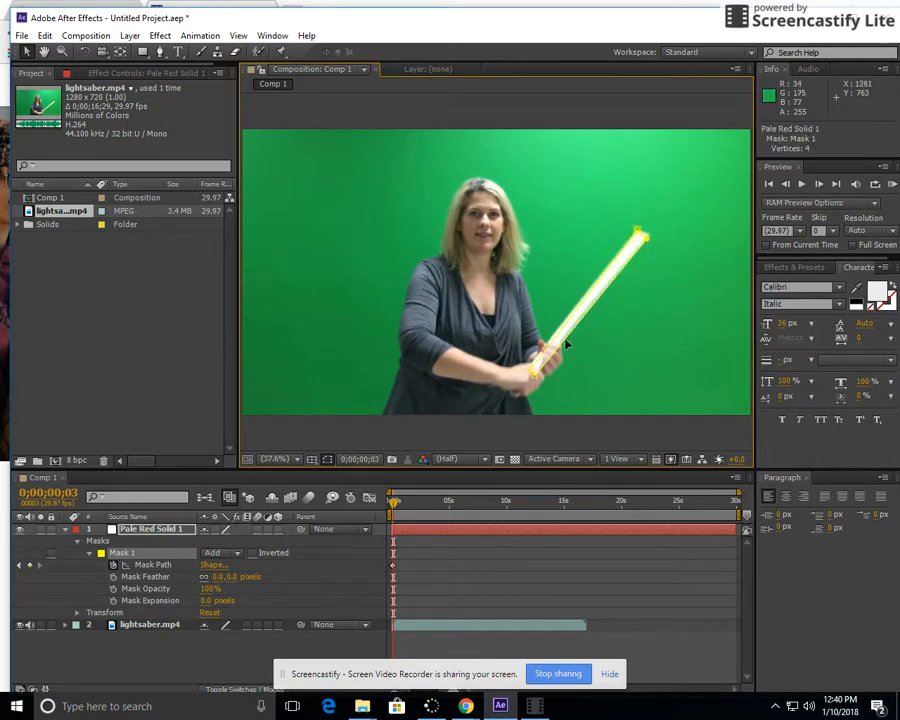
pyautogui.moveTo(531, 373); pyautogui.dragTo(537, 373)
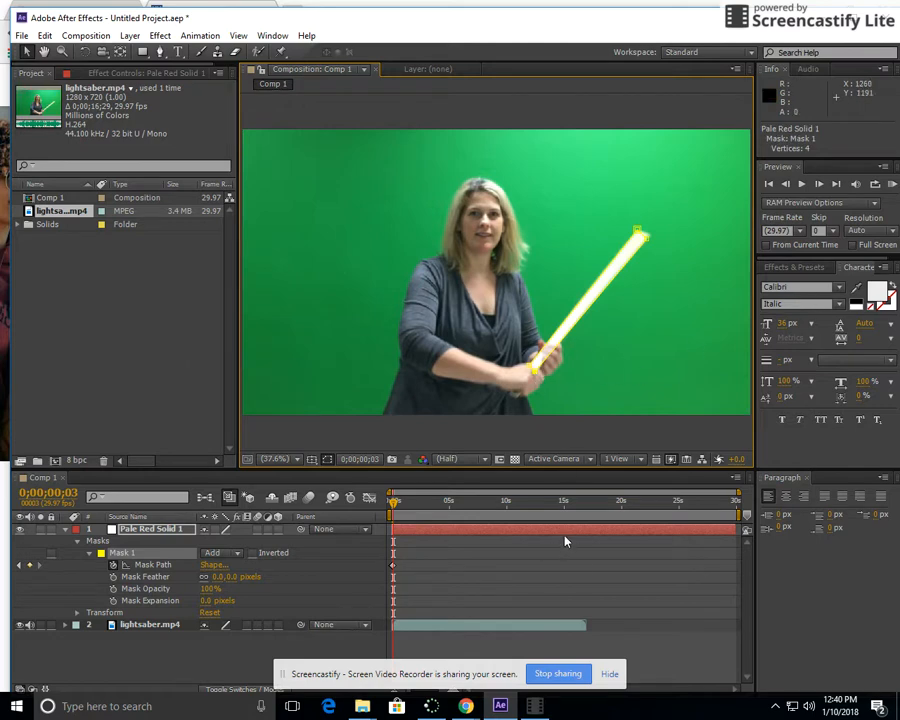
# - Advance to frame 0;00;00;04 and reposition the mask's tip and handle vertices over the stick
pyautogui.press('pagedown')
pyautogui.moveTo(629, 237); pyautogui.dragTo(638, 233)
pyautogui.moveTo(531, 367); pyautogui.dragTo(536, 366)
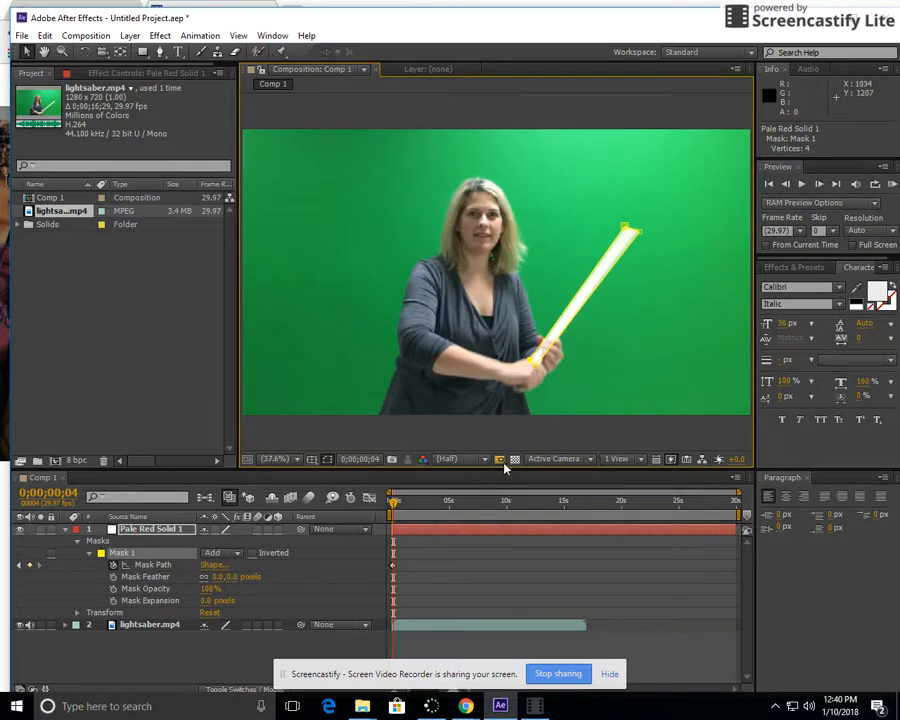
# - Return to the first frame of the composition and play a preview of the mask animation
pyautogui.moveTo(394, 507); pyautogui.dragTo(391, 503)
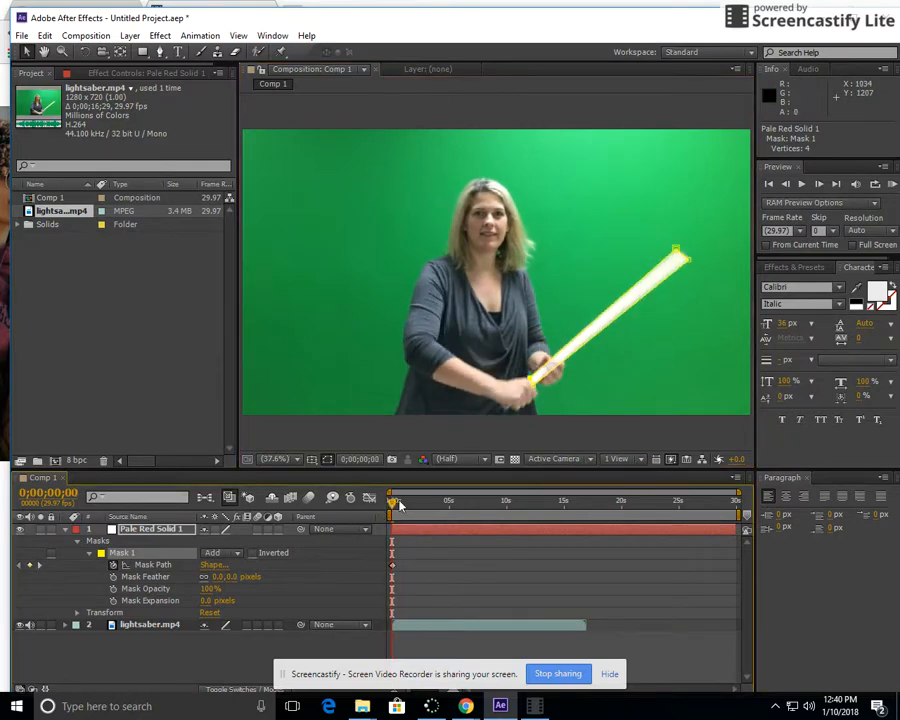
pyautogui.click(802, 185)
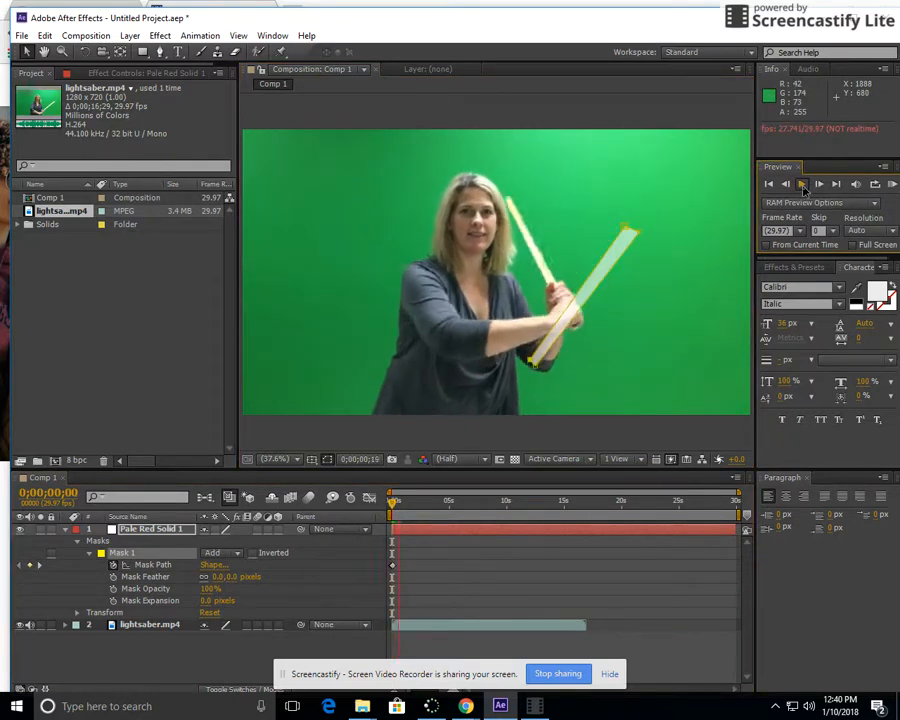